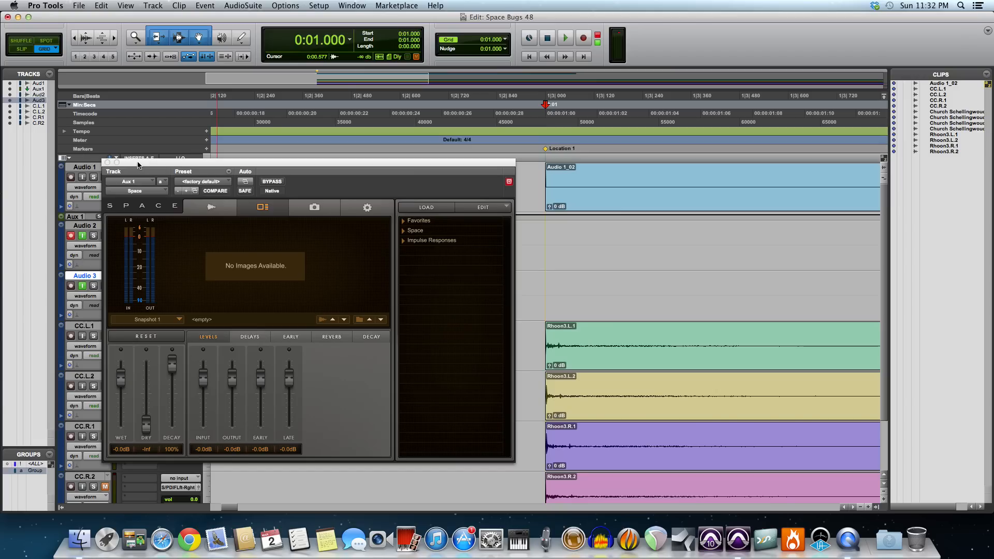
Step: Close the Space plug-in window, select the Audio 1_02 clip on Audio 1 and examine the impulse at its start
{"action": "left_click", "coordinate": [107, 162]}
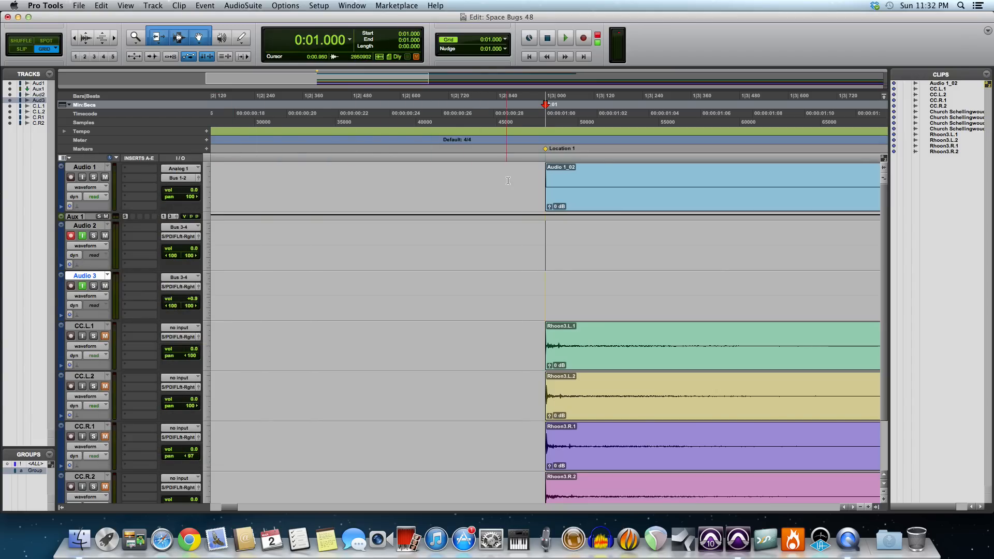
{"action": "left_click", "coordinate": [566, 193]}
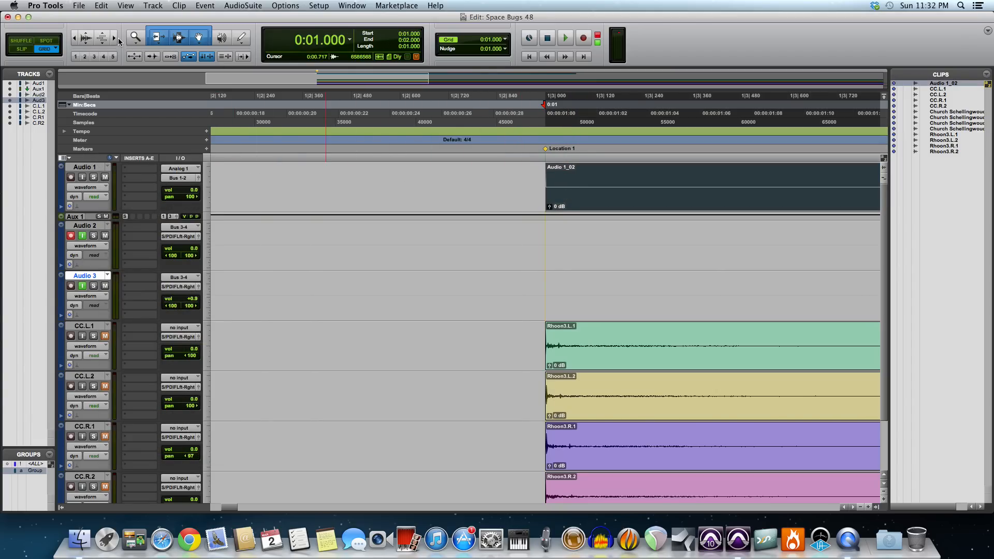
{"action": "left_click", "coordinate": [115, 39]}
{"action": "left_click", "coordinate": [115, 39]}
{"action": "left_click", "coordinate": [115, 38]}
{"action": "left_click", "coordinate": [115, 39]}
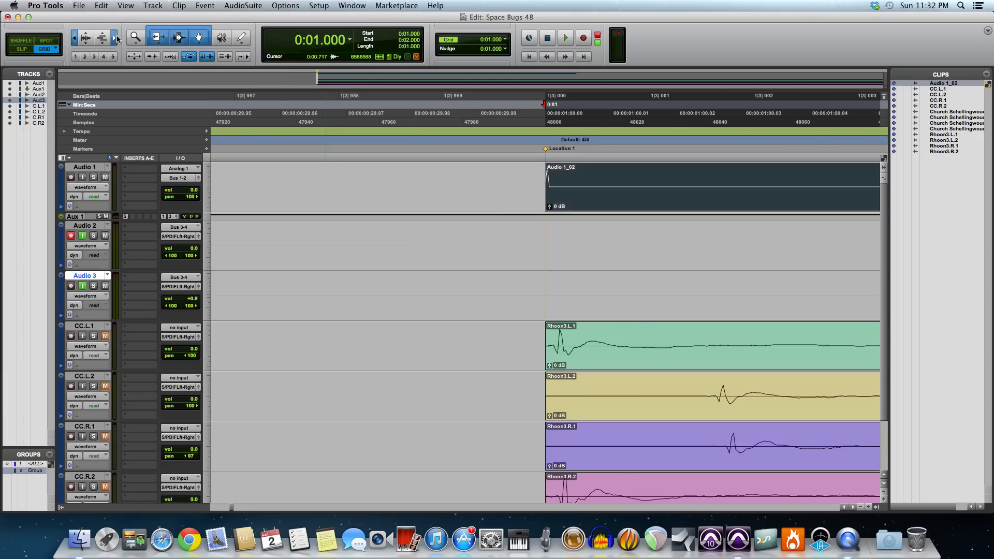
{"action": "left_click", "coordinate": [116, 39]}
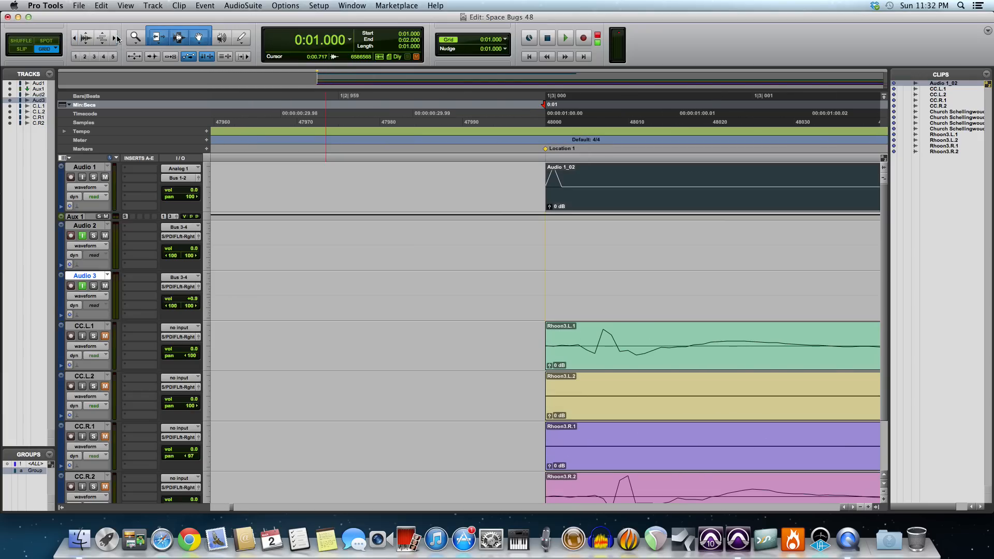
Step: Compare the onsets of the four Rhoon3 clips on CC.L.1 through CC.R.2 and select all four clips
{"action": "left_click", "coordinate": [76, 37]}
{"action": "left_click", "coordinate": [76, 38]}
{"action": "left_click", "coordinate": [76, 37]}
{"action": "left_click", "coordinate": [76, 37]}
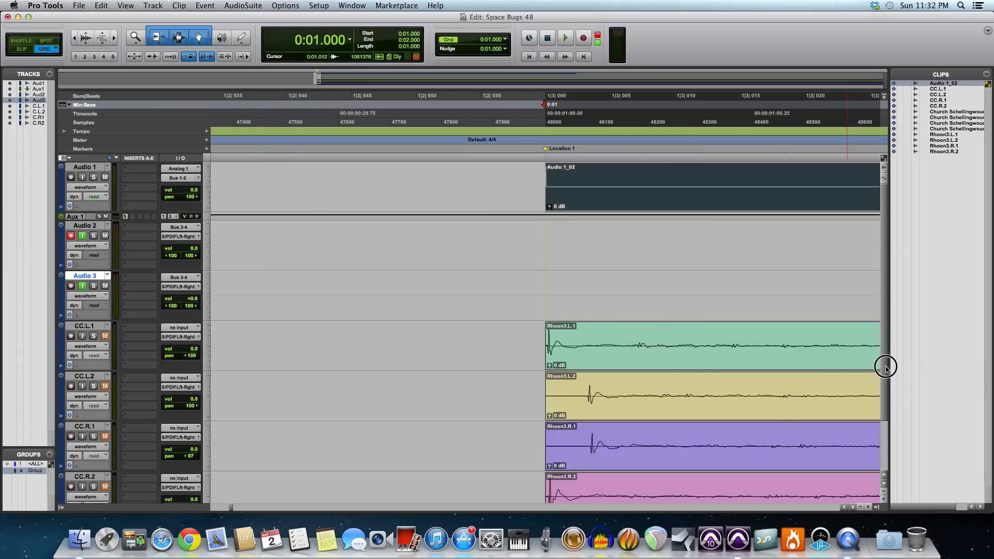
{"action": "left_click_drag", "start_coordinate": [883, 366], "coordinate": [887, 417]}
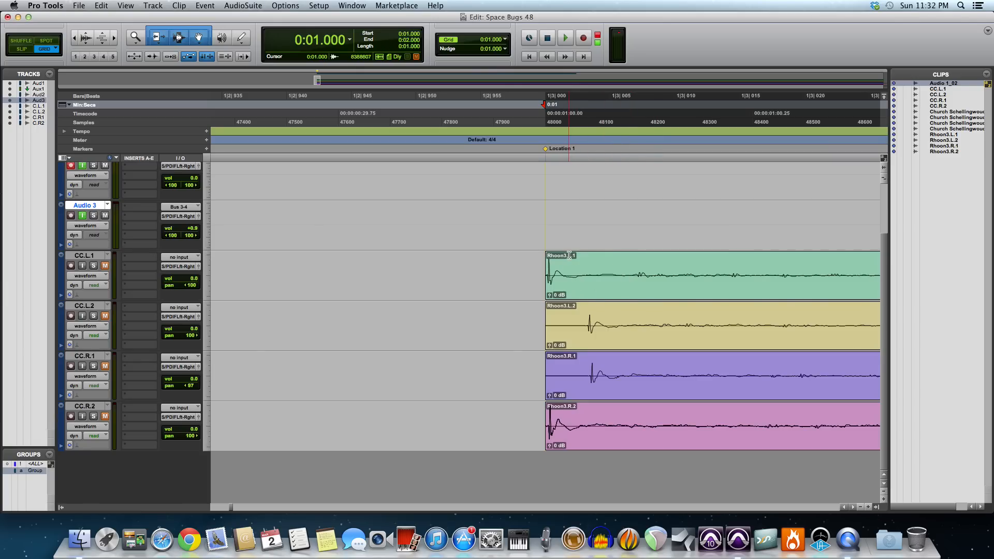
{"action": "left_click", "coordinate": [570, 222]}
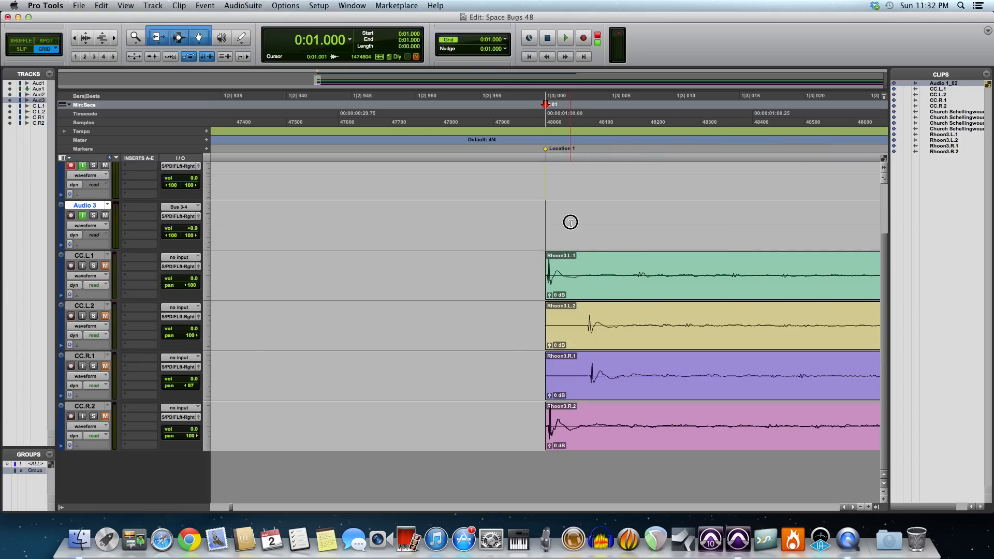
{"action": "left_click", "coordinate": [114, 38]}
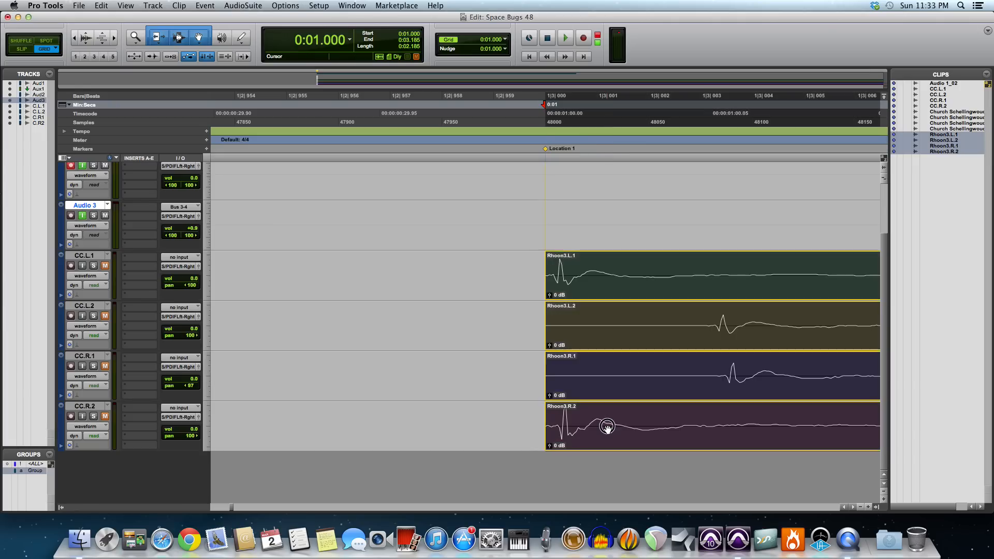
{"action": "double_click", "coordinate": [604, 422]}
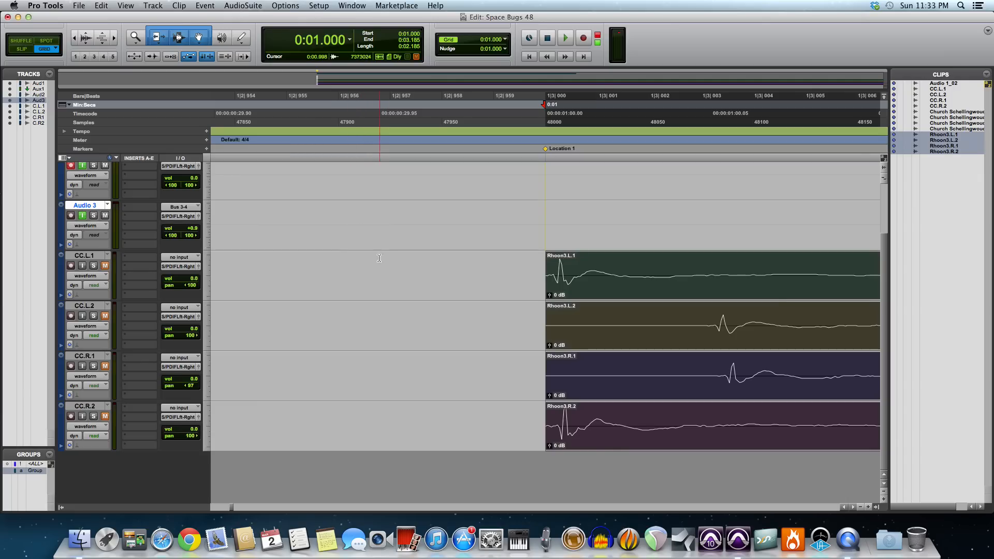
Step: Open the Space plug-in on the Aux 1 track and position its window beside the clips, keeping the Audio 3 track selected
{"action": "scroll", "coordinate": [253, 216], "scroll_direction": "up", "scroll_amount": 3}
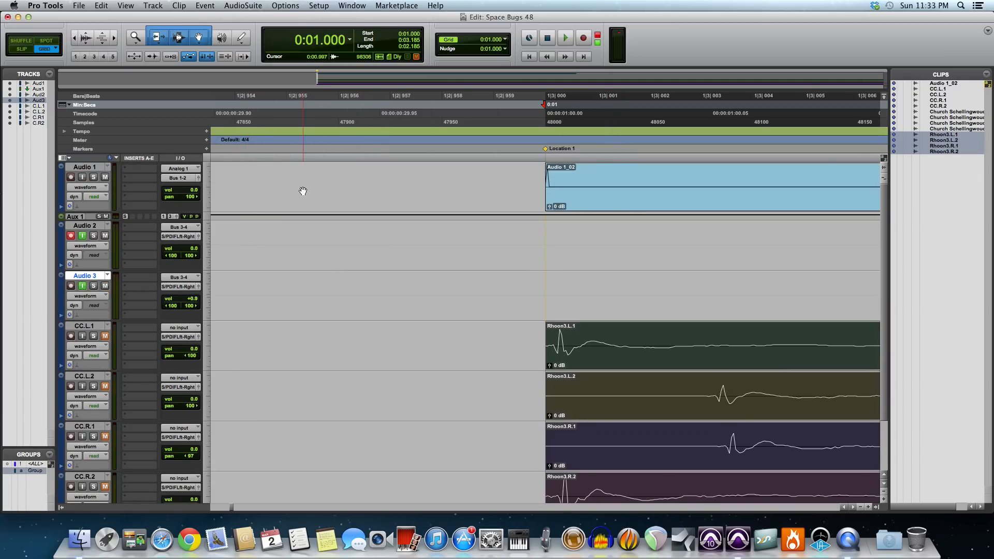
{"action": "left_click", "coordinate": [125, 217]}
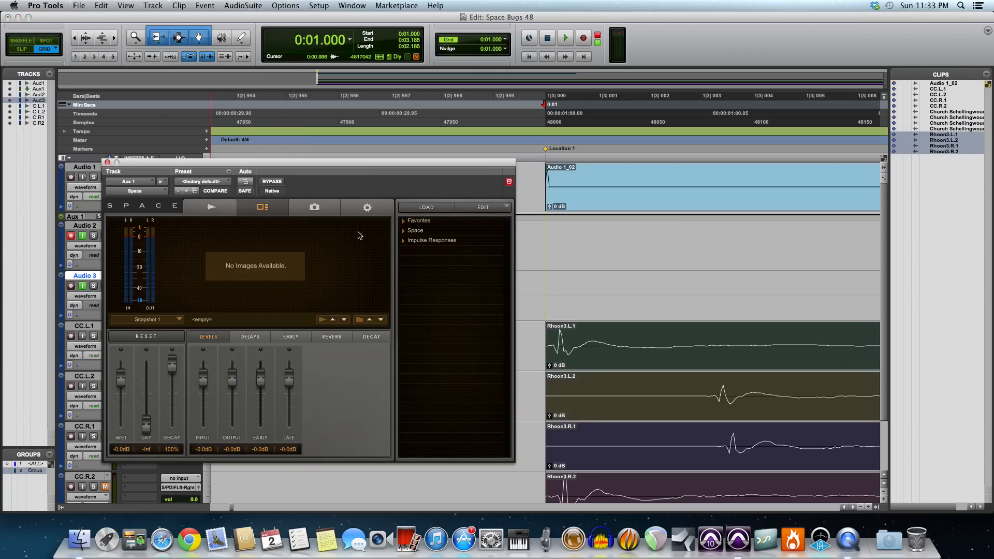
{"action": "left_click_drag", "start_coordinate": [361, 167], "coordinate": [444, 107]}
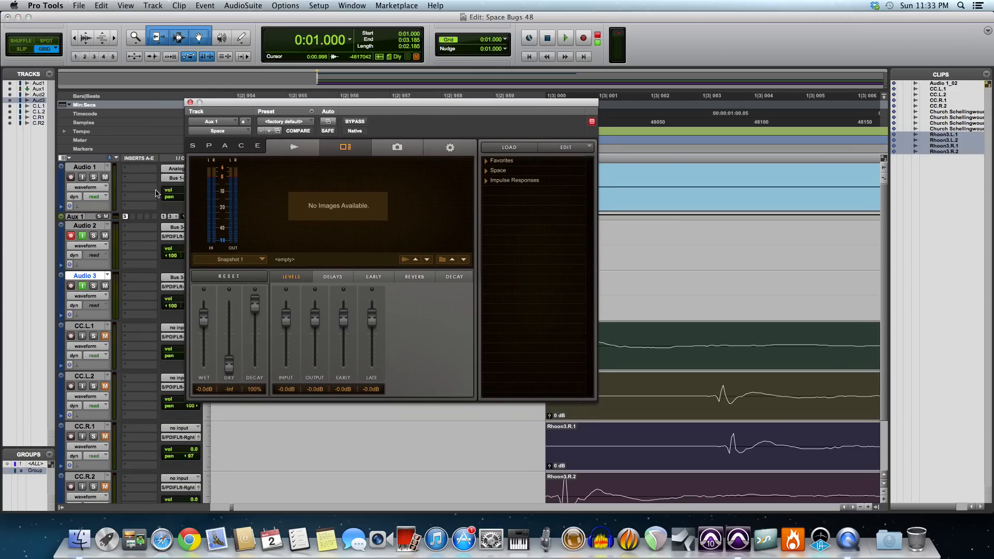
{"action": "left_click", "coordinate": [91, 226]}
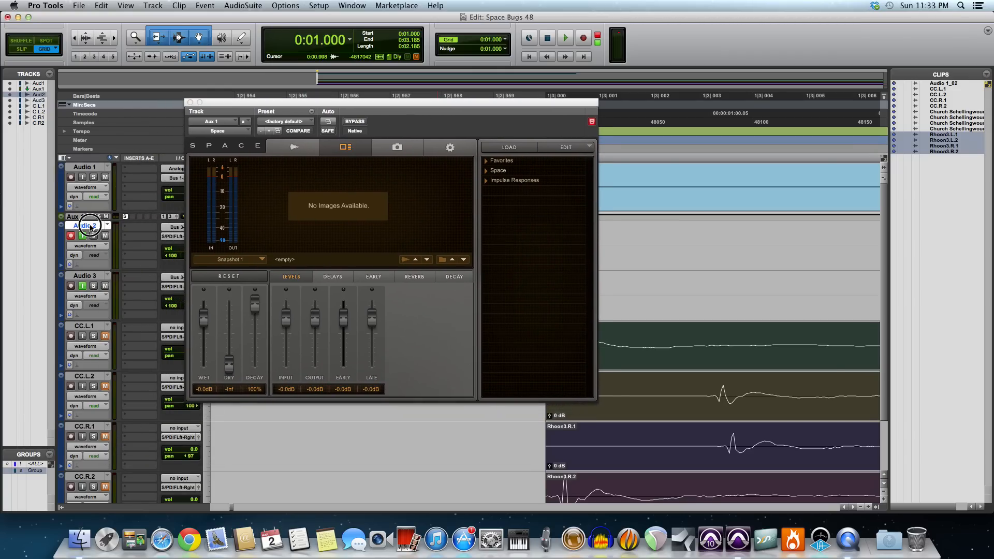
{"action": "left_click", "coordinate": [85, 279]}
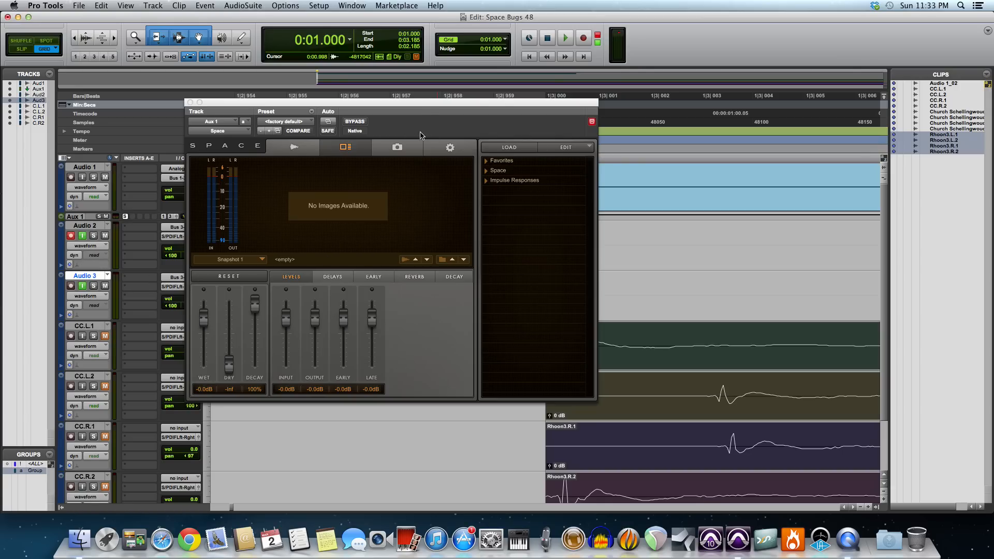
{"action": "left_click_drag", "start_coordinate": [412, 104], "coordinate": [338, 126]}
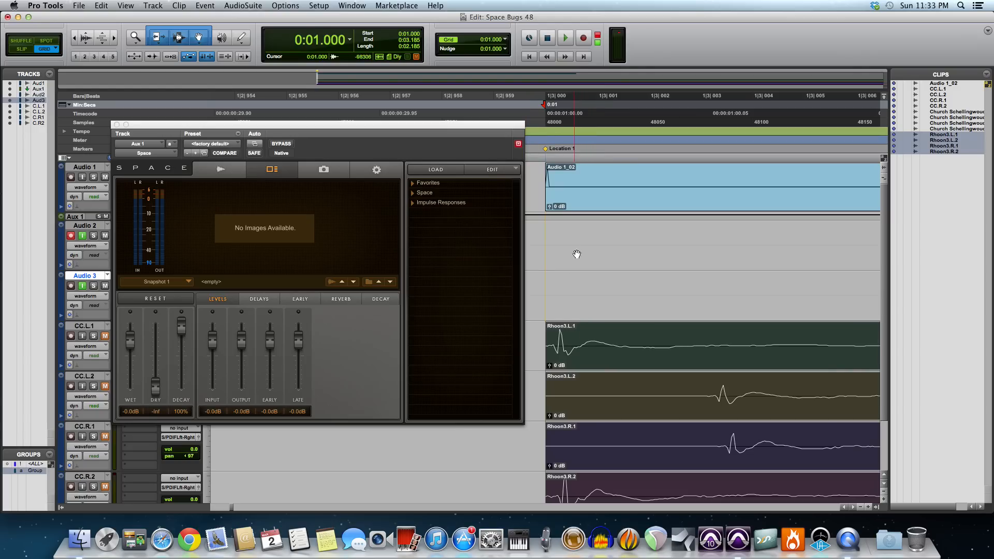
Step: Deselect the Rhoon3 clips and play the Audio 1 impulse through Space from 0:01.000, stopping after each brief playback
{"action": "left_click", "coordinate": [555, 346]}
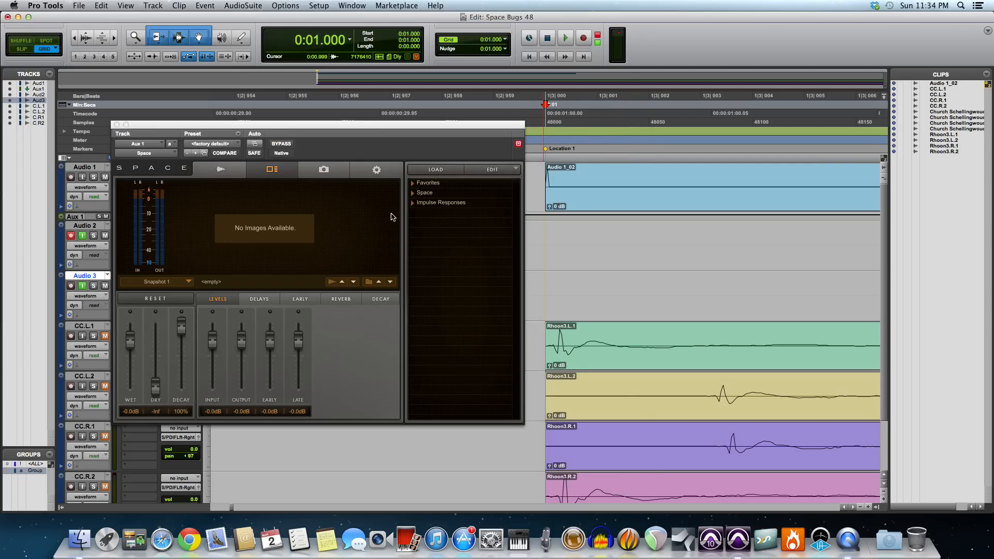
{"action": "left_click_drag", "start_coordinate": [422, 125], "coordinate": [428, 184]}
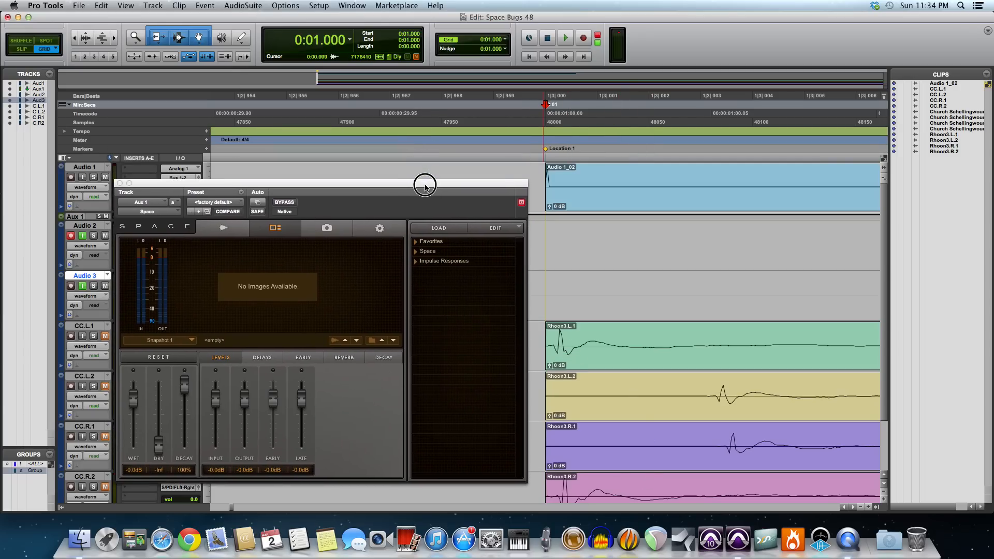
{"action": "left_click", "coordinate": [166, 446]}
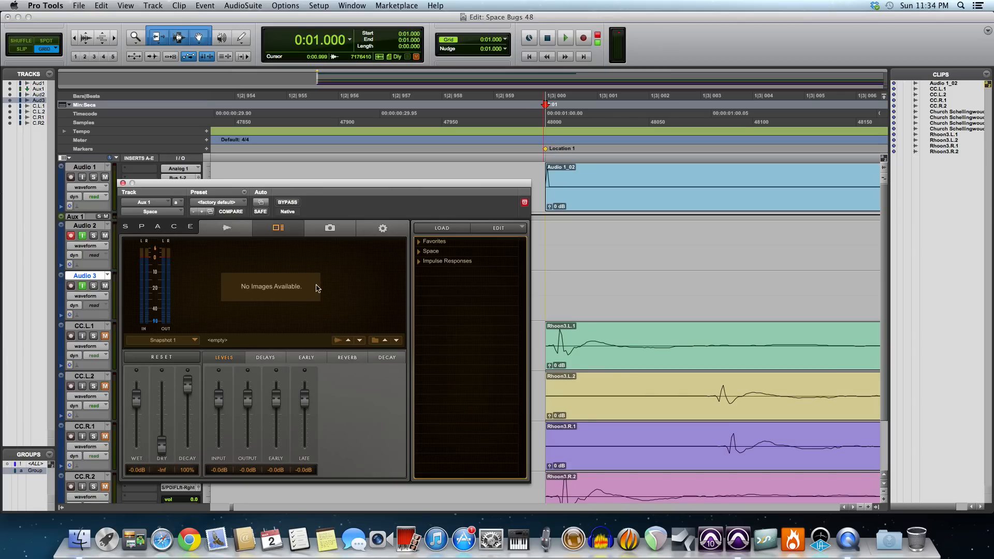
{"action": "key", "text": "space"}
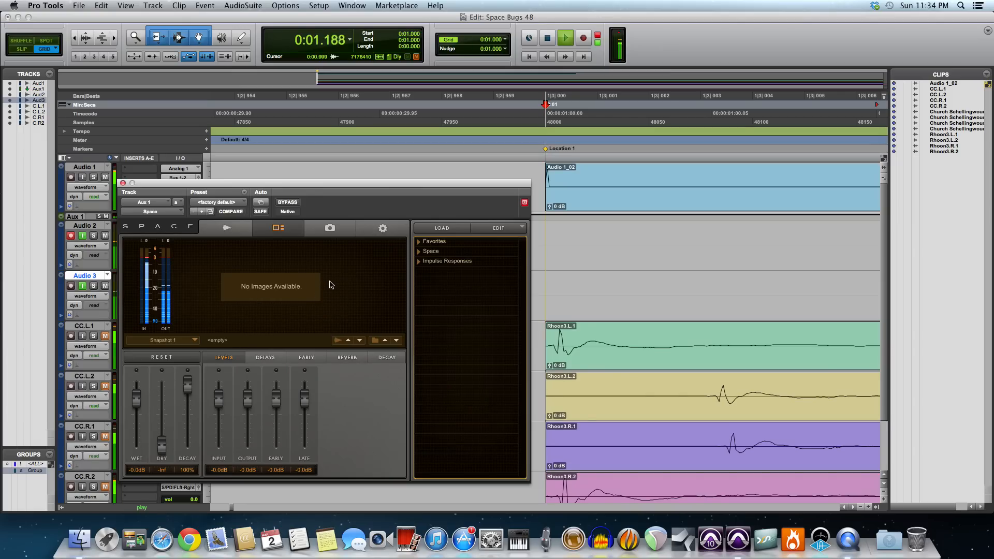
{"action": "key", "text": "space"}
{"action": "key", "text": "space"}
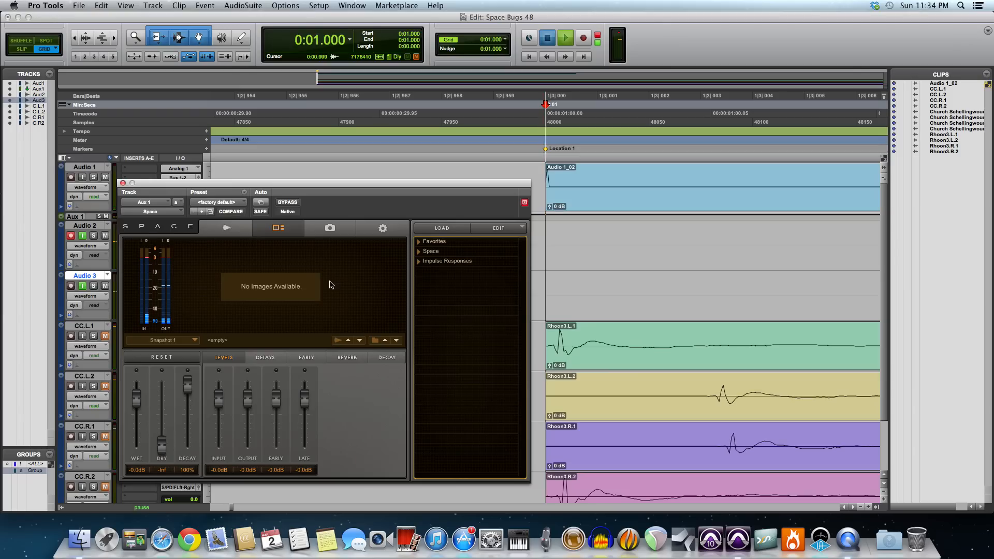
{"action": "key", "text": "space"}
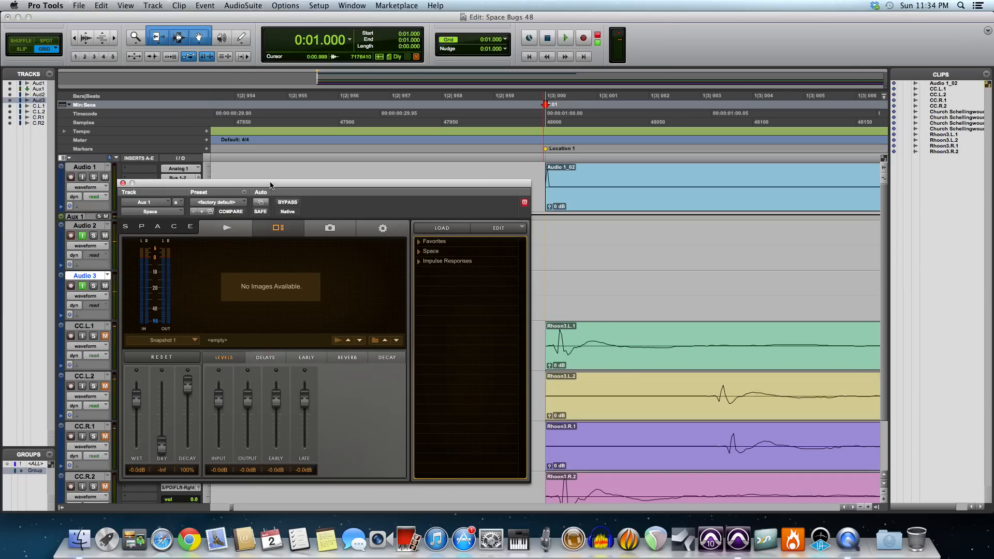
Step: Load the 13 st-st 3.3m Rhoon Church impulse response from the TL Space 02- Churches collection into Space
{"action": "left_click_drag", "start_coordinate": [272, 183], "coordinate": [348, 212]}
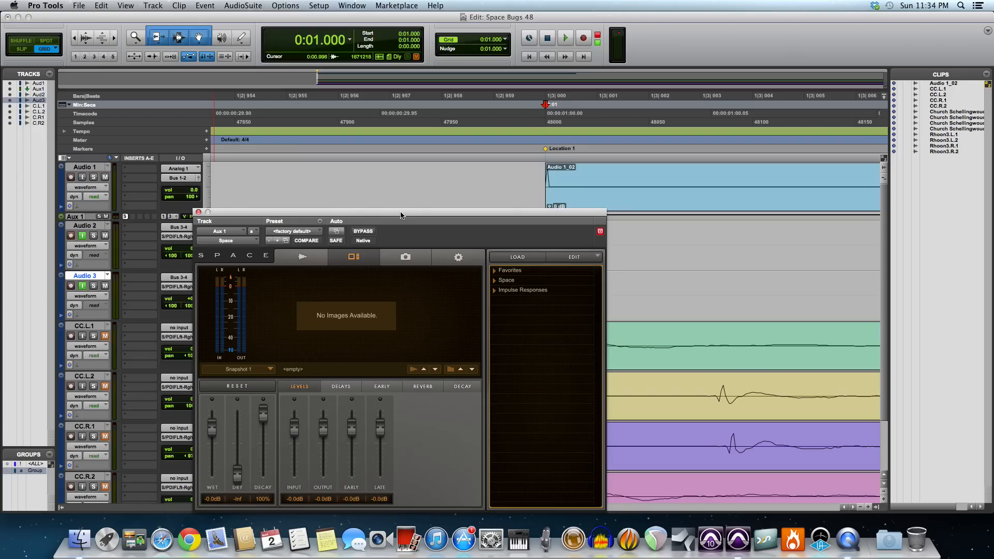
{"action": "left_click_drag", "start_coordinate": [401, 214], "coordinate": [356, 184]}
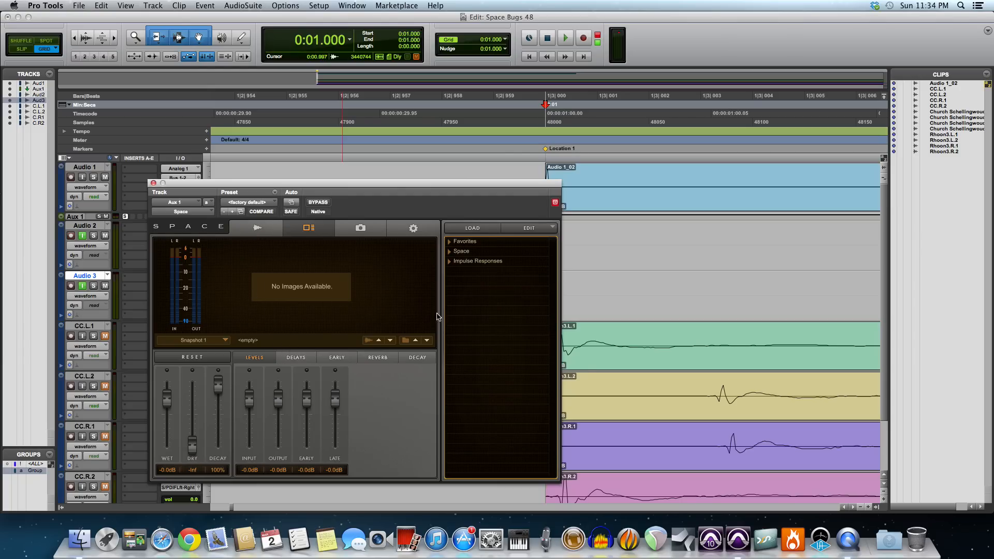
{"action": "left_click", "coordinate": [449, 262]}
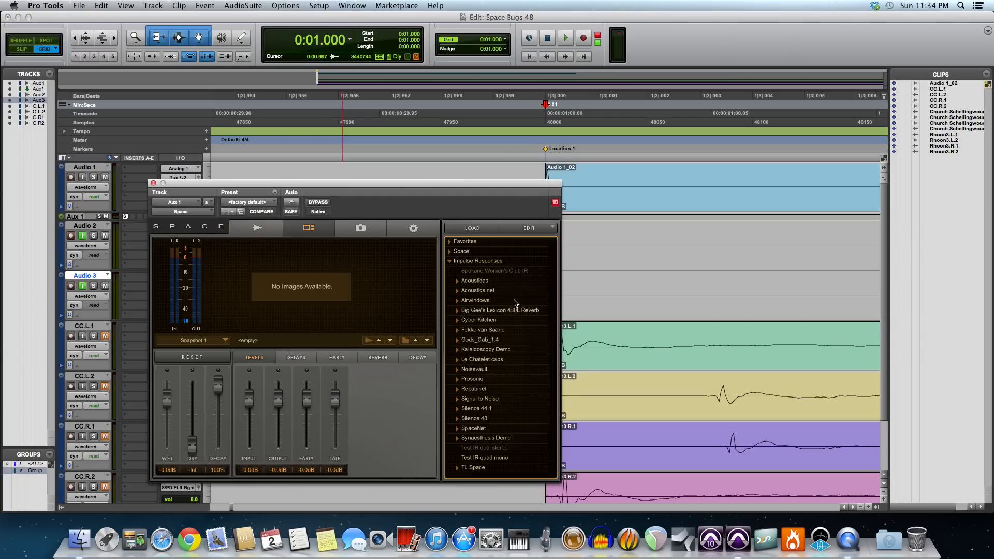
{"action": "left_click", "coordinate": [475, 464]}
{"action": "left_click", "coordinate": [465, 473]}
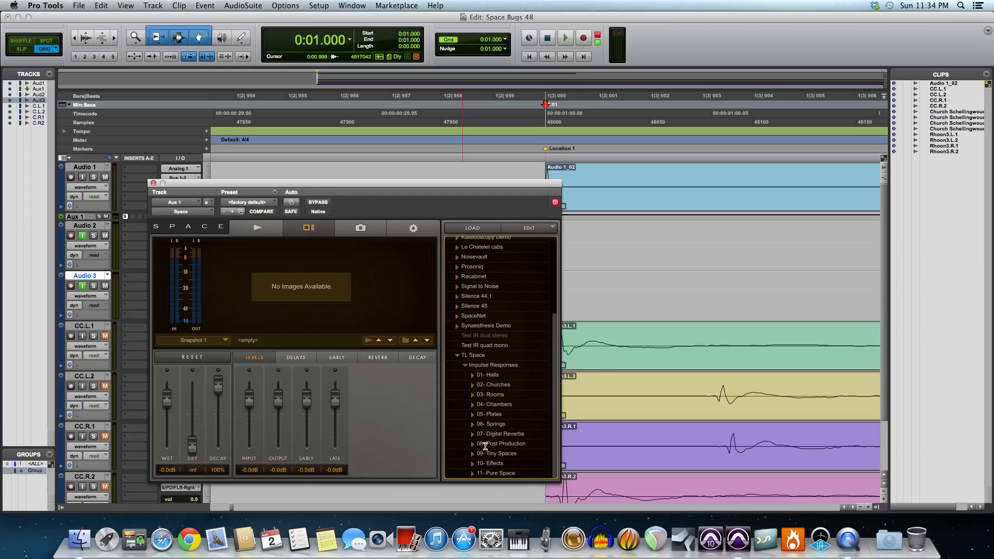
{"action": "left_click", "coordinate": [472, 384]}
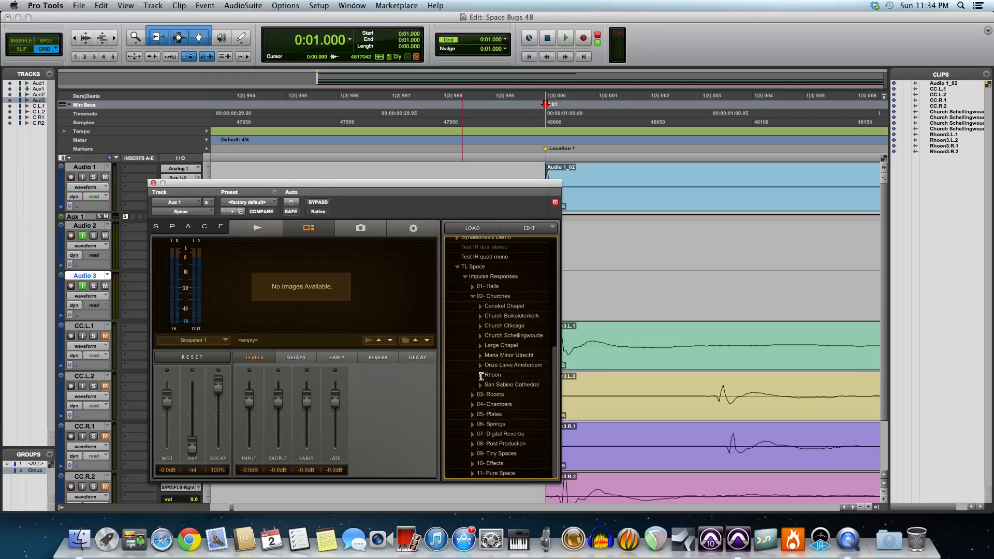
{"action": "left_click", "coordinate": [481, 375]}
{"action": "left_click", "coordinate": [521, 413]}
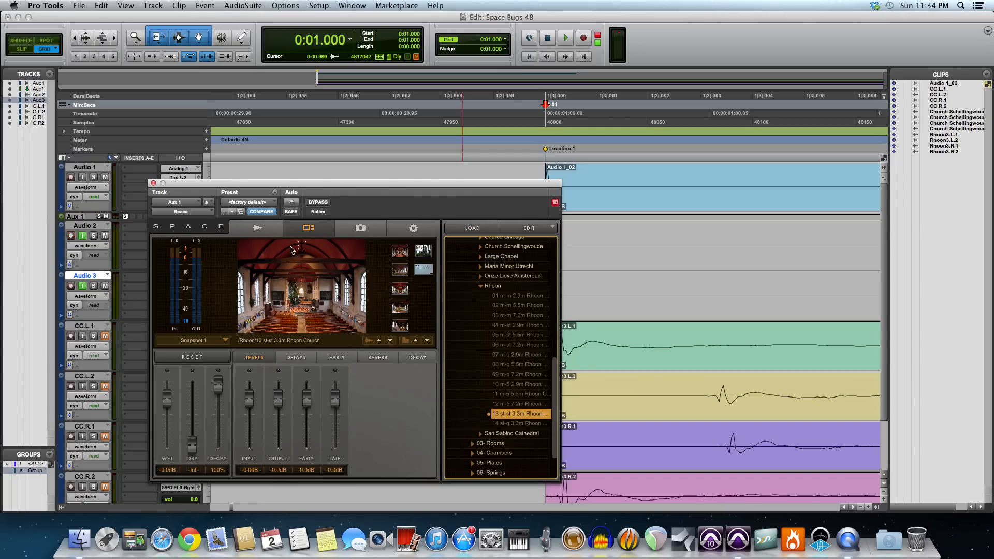
Step: Compare the waveforms of Rhoon responses 12 m-5 7.2m and 04 m-st 2.9m, and return to 13 st-st 3.3m
{"action": "left_click", "coordinate": [267, 234]}
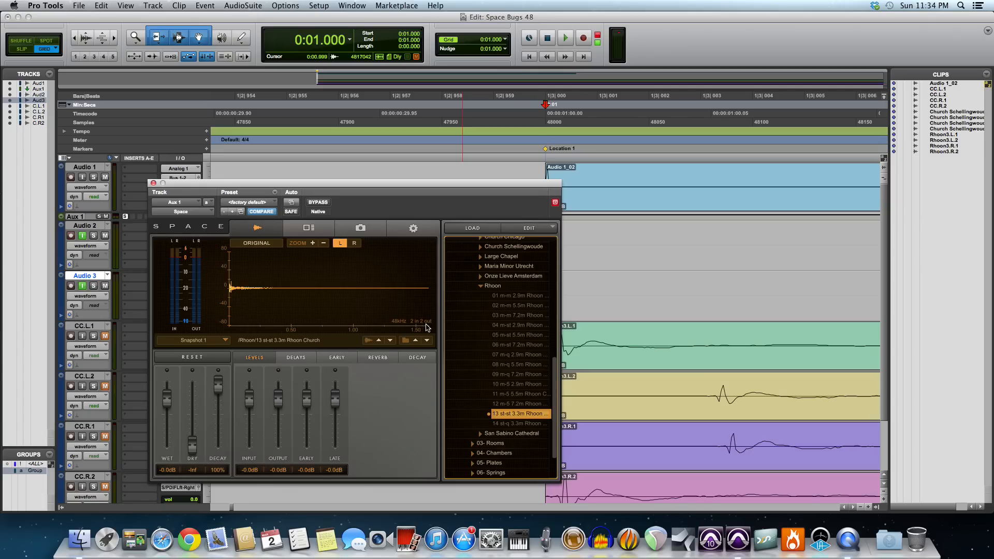
{"action": "left_click", "coordinate": [516, 404]}
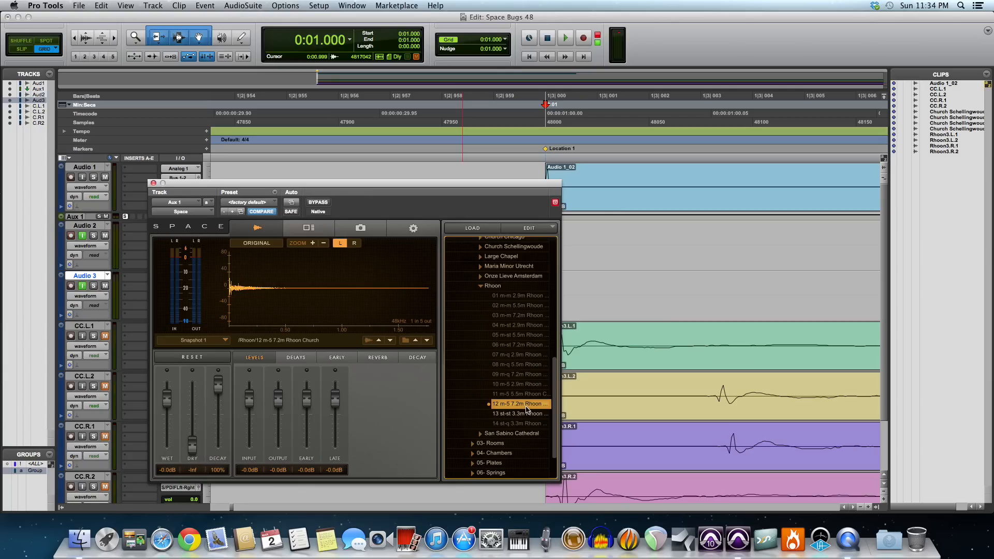
{"action": "left_click", "coordinate": [517, 326]}
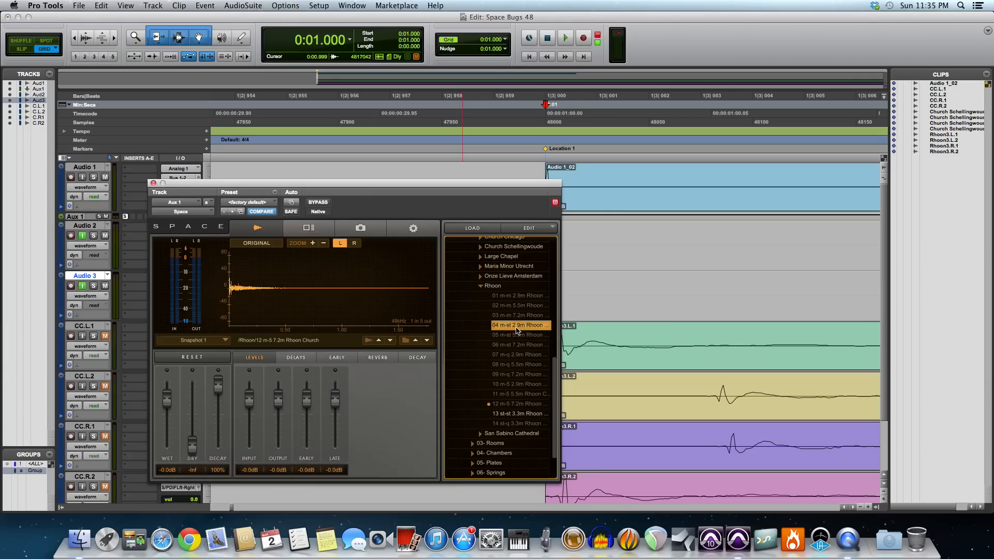
{"action": "left_click", "coordinate": [518, 414]}
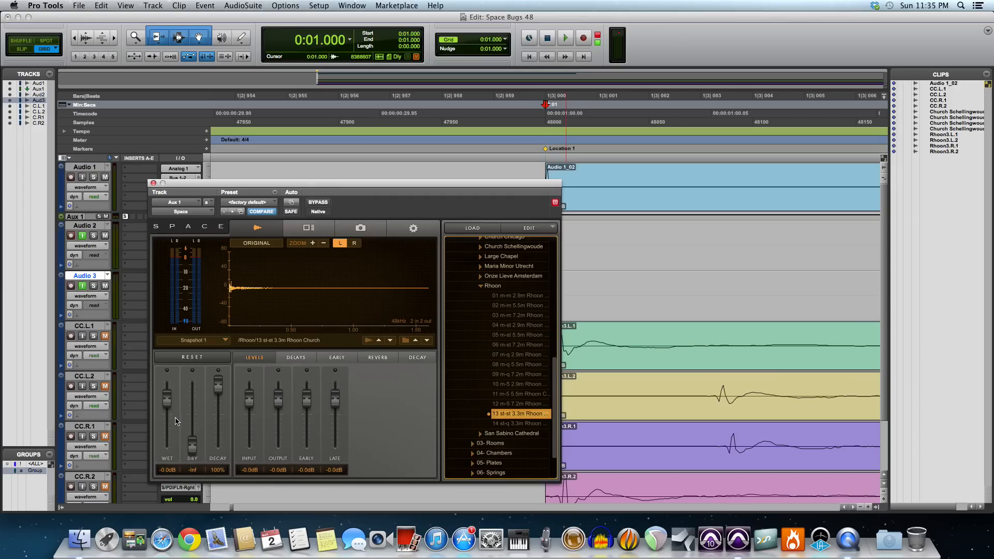
Step: Close the Space plug-in window and pan the Audio 1 track to 100 left
{"action": "left_click", "coordinate": [192, 448]}
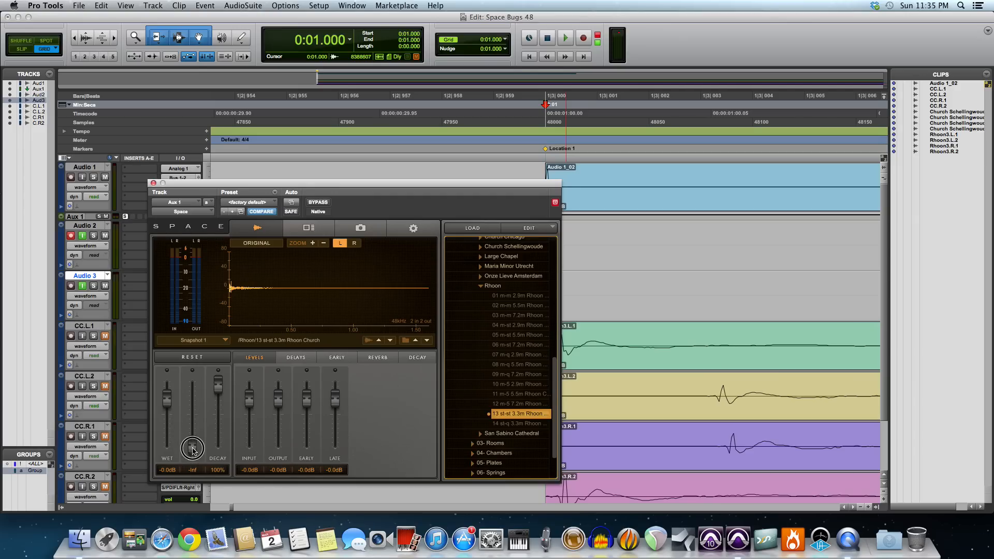
{"action": "left_click", "coordinate": [153, 183]}
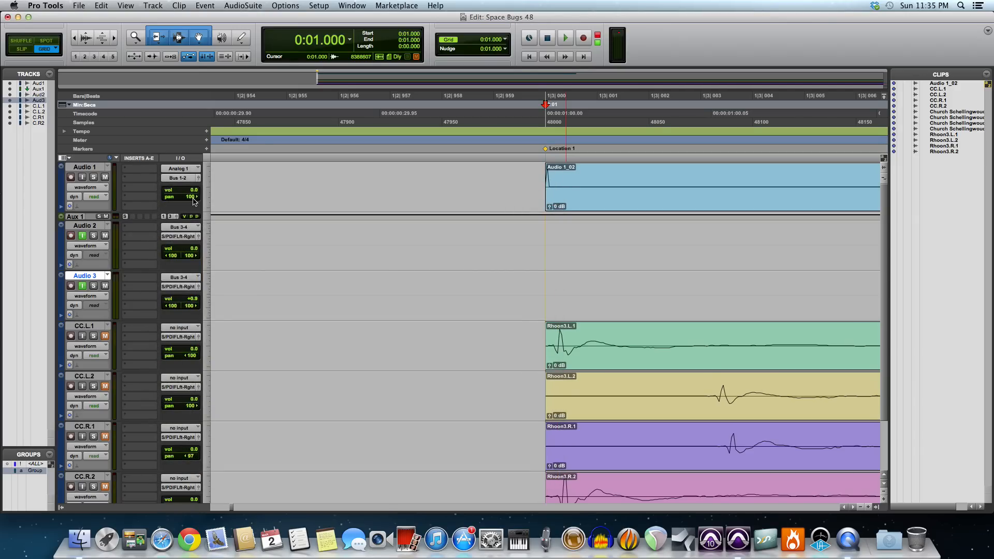
{"action": "left_click", "coordinate": [189, 195]}
Step: Select the four Rhoon3 clips and record the Space reverb output onto Audio 2 over that range from 0:01.000
{"action": "left_click", "coordinate": [703, 363]}
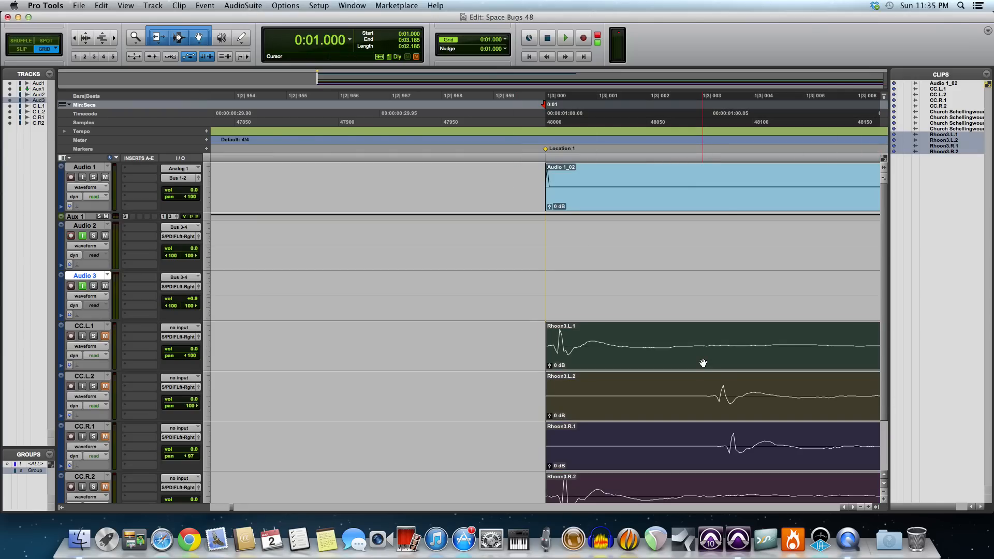
{"action": "key", "text": "super+space"}
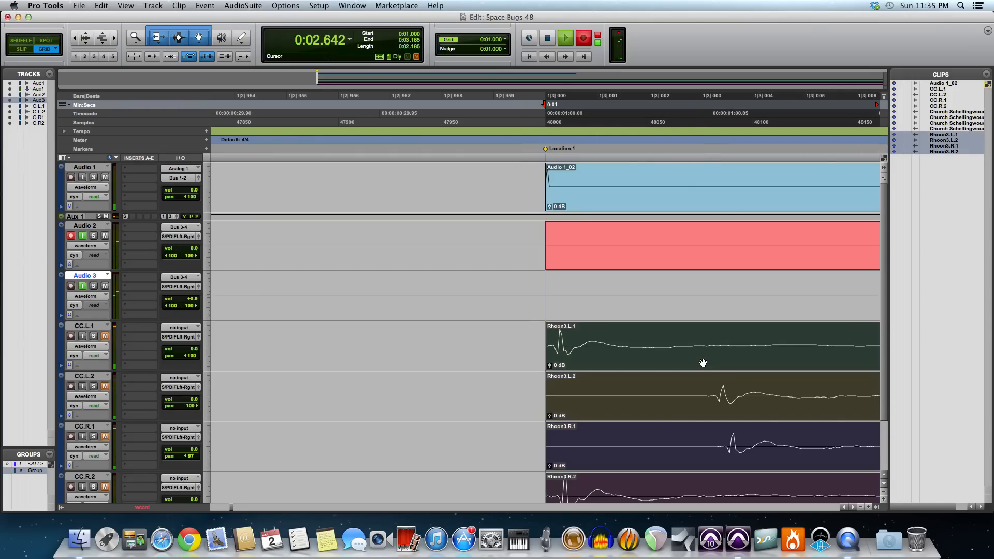
{"action": "key", "text": "space"}
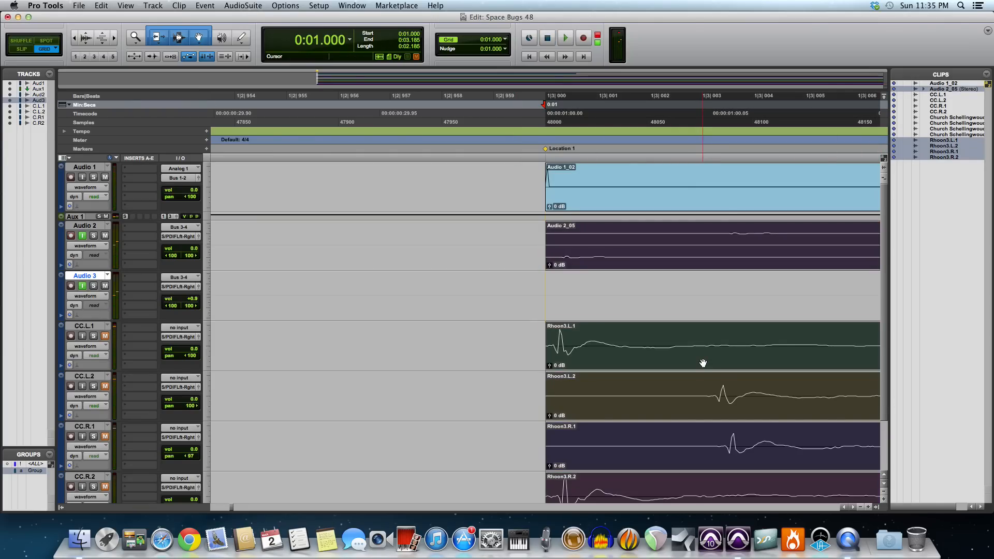
Step: Pan Audio 1 to 100 right, arm Audio 3 instead of Audio 2, and record the Space reverb output onto Audio 3 over the selected range
{"action": "left_click", "coordinate": [74, 237]}
{"action": "left_click", "coordinate": [72, 287]}
{"action": "left_click_drag", "start_coordinate": [190, 202], "coordinate": [301, 199]}
{"action": "key", "text": "super+space"}
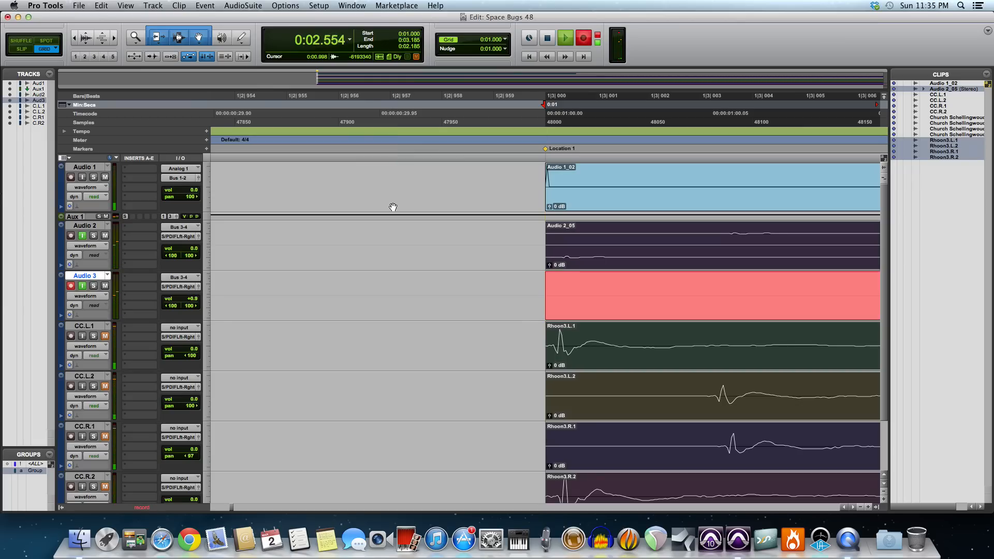
{"action": "key", "text": "space"}
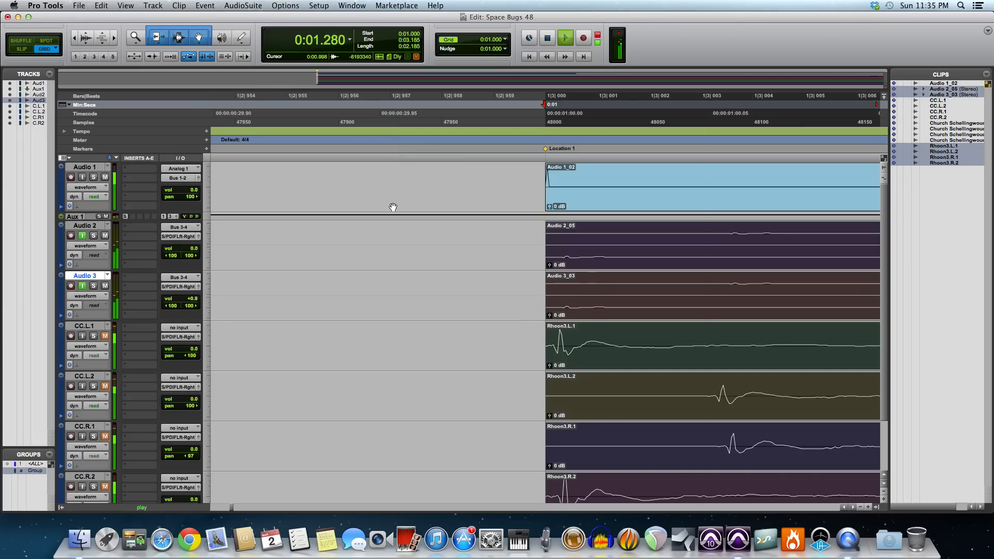
{"action": "key", "text": "space"}
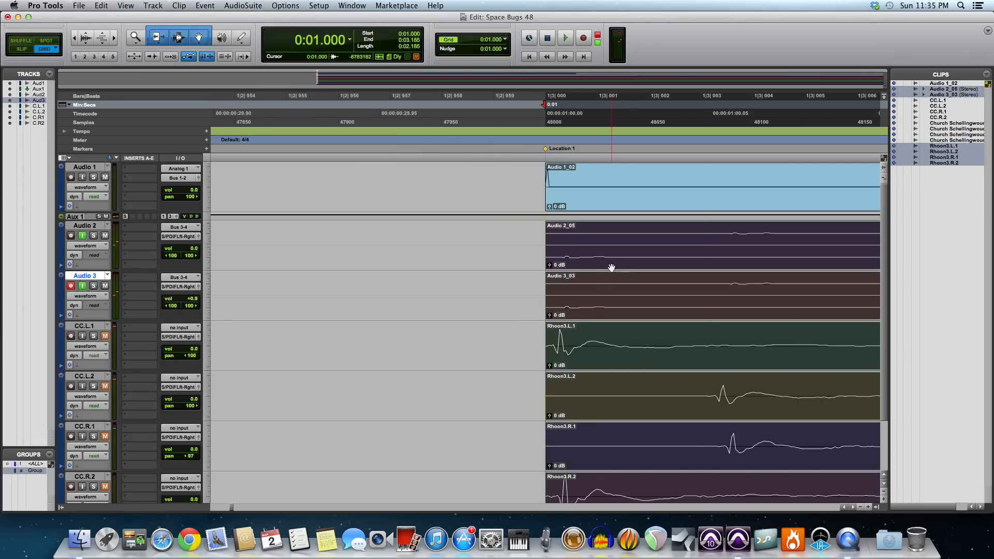
Step: Normalize the recorded Audio 2 clip to a peak level of 100% (0.0 dB) with the AudioSuite Normalize process
{"action": "left_click", "coordinate": [489, 251]}
{"action": "left_click", "coordinate": [598, 262]}
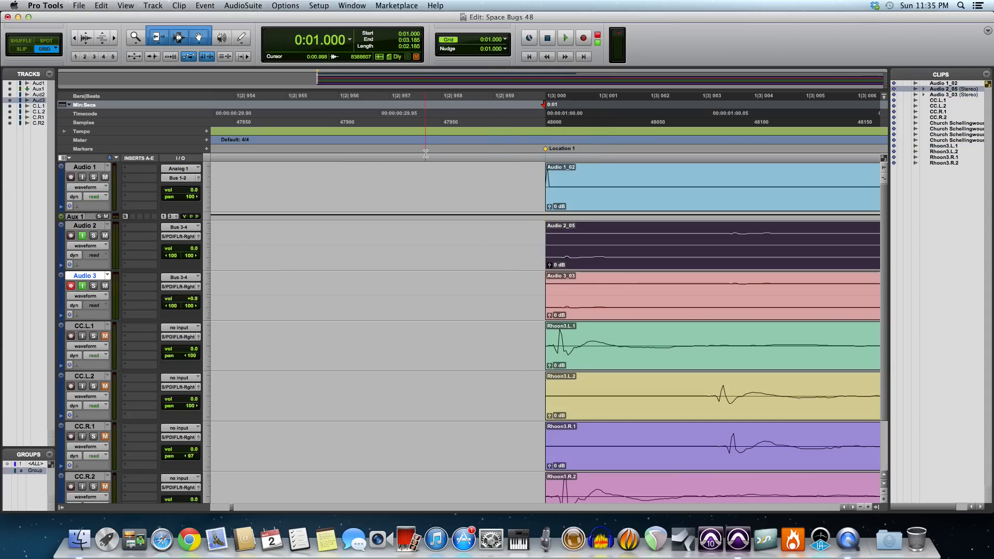
{"action": "left_click", "coordinate": [286, 6]}
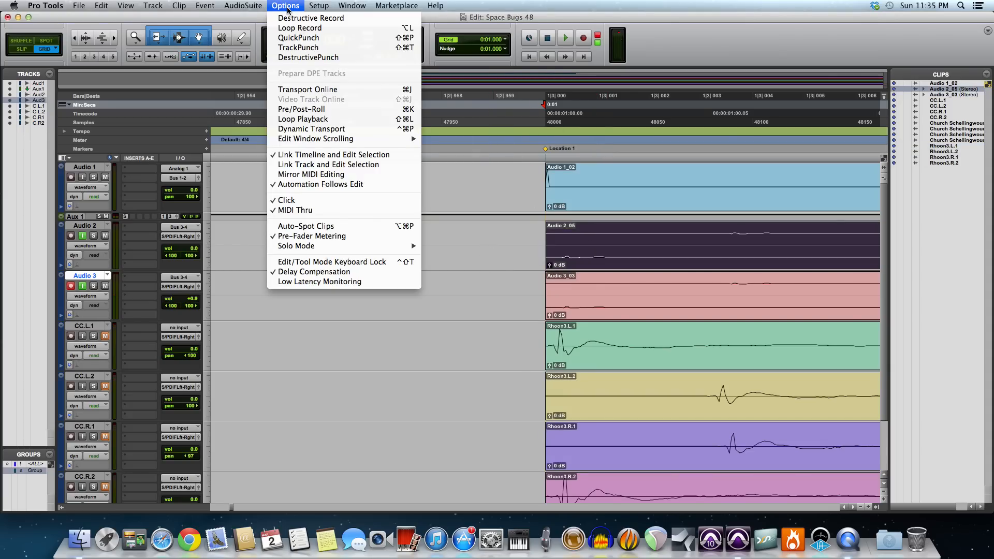
{"action": "mouse_move", "coordinate": [258, 7]}
{"action": "mouse_move", "coordinate": [257, 137]}
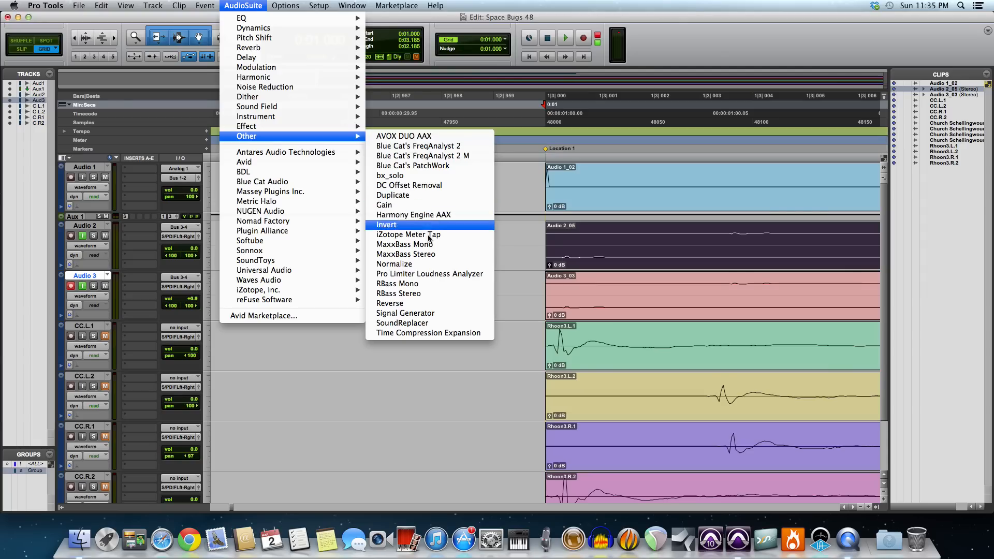
{"action": "left_click", "coordinate": [433, 266]}
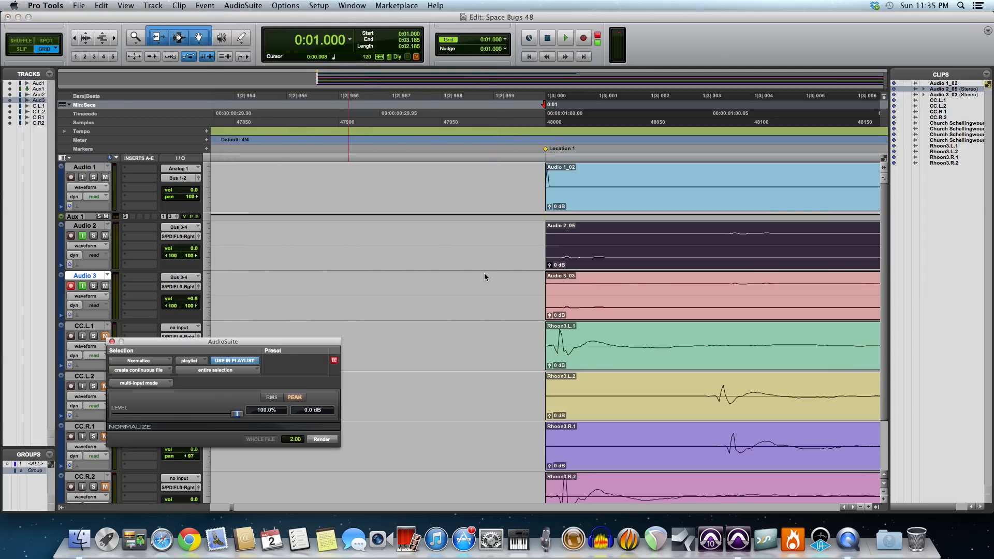
{"action": "left_click", "coordinate": [322, 439]}
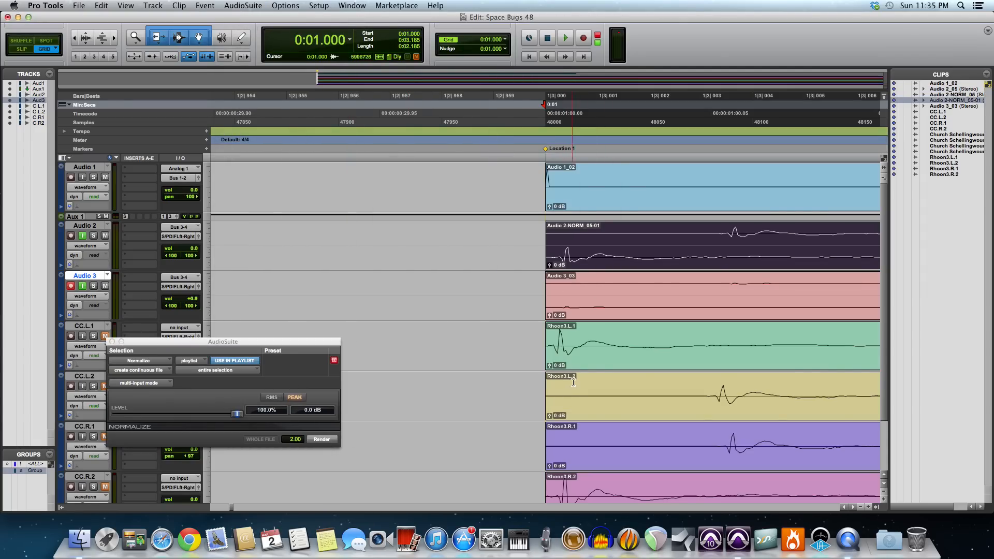
Step: Normalize the recorded Audio 3 clip with the same peak settings and close the AudioSuite window
{"action": "left_click", "coordinate": [608, 312]}
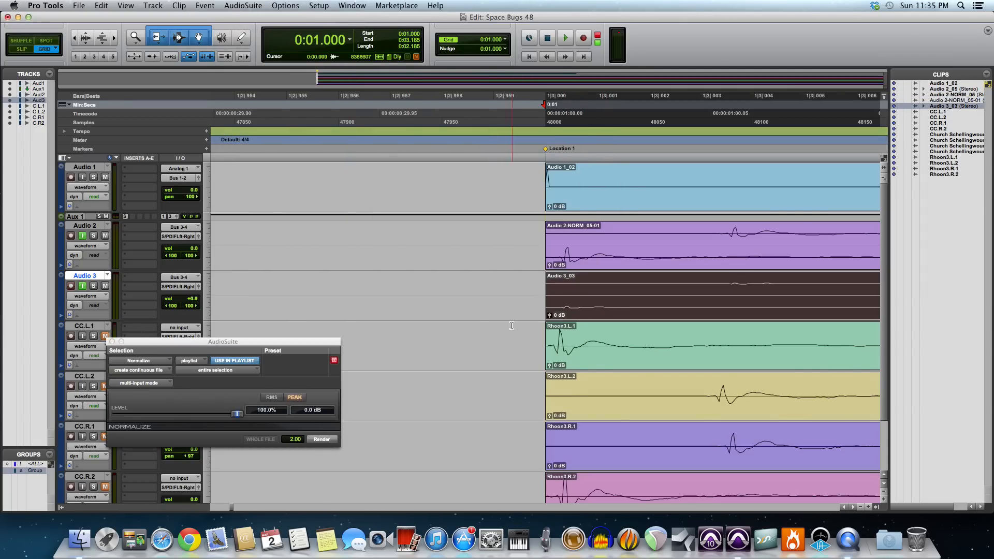
{"action": "left_click", "coordinate": [321, 439]}
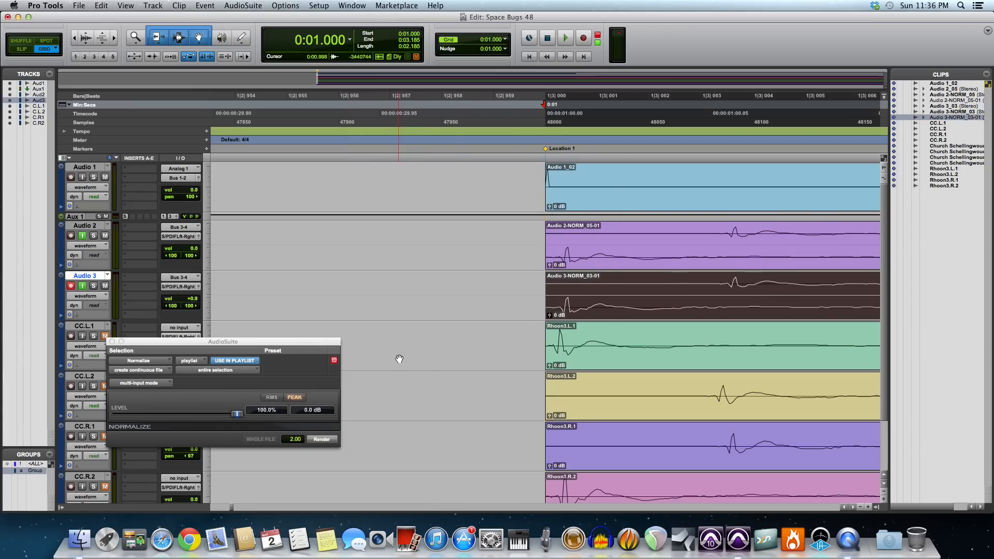
{"action": "left_click", "coordinate": [112, 342]}
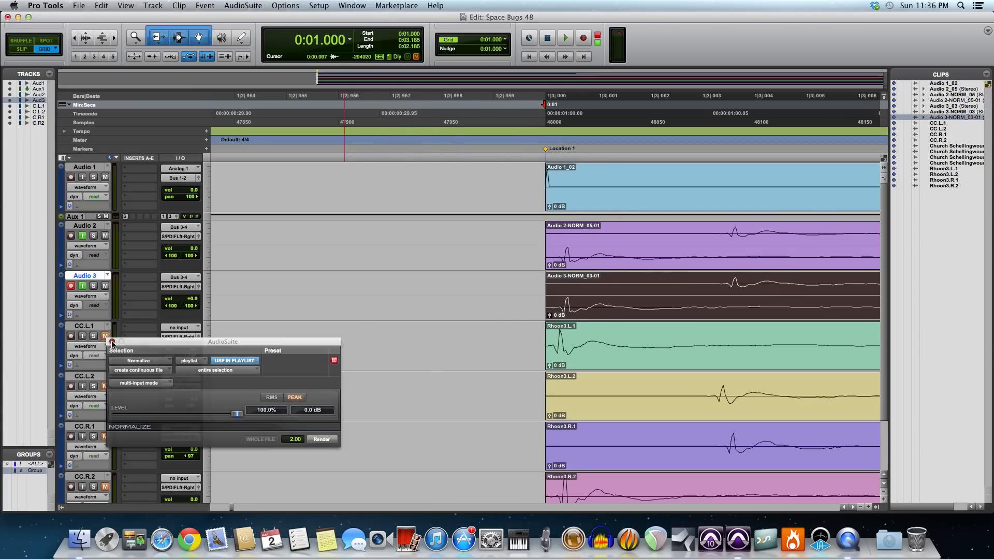
Step: In Slip mode, move the normalized Audio 2 and Audio 3 clips together about one sample earlier than the start of the test impulse
{"action": "left_click", "coordinate": [576, 255]}
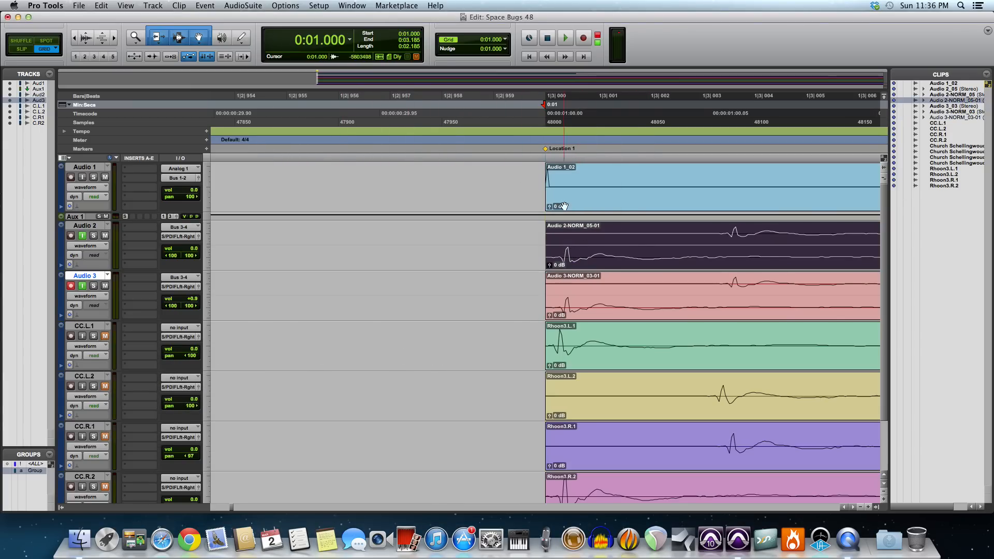
{"action": "left_click", "coordinate": [115, 38]}
{"action": "left_click", "coordinate": [114, 38]}
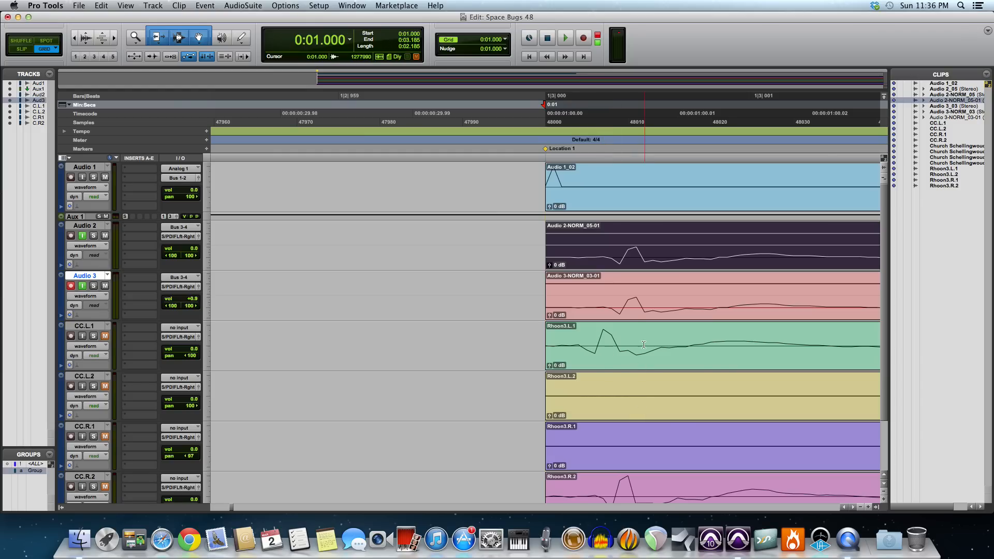
{"action": "left_click", "coordinate": [551, 166]}
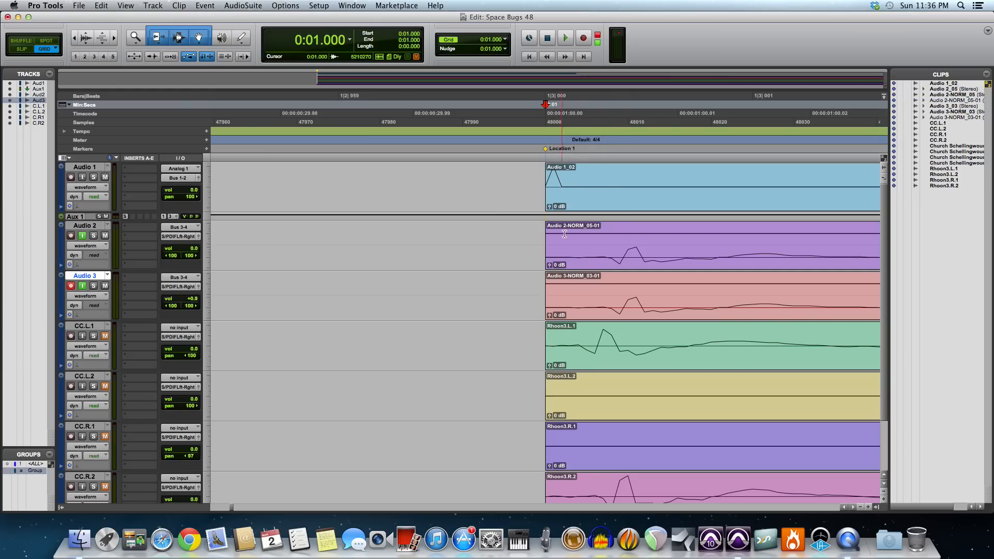
{"action": "left_click", "coordinate": [21, 48]}
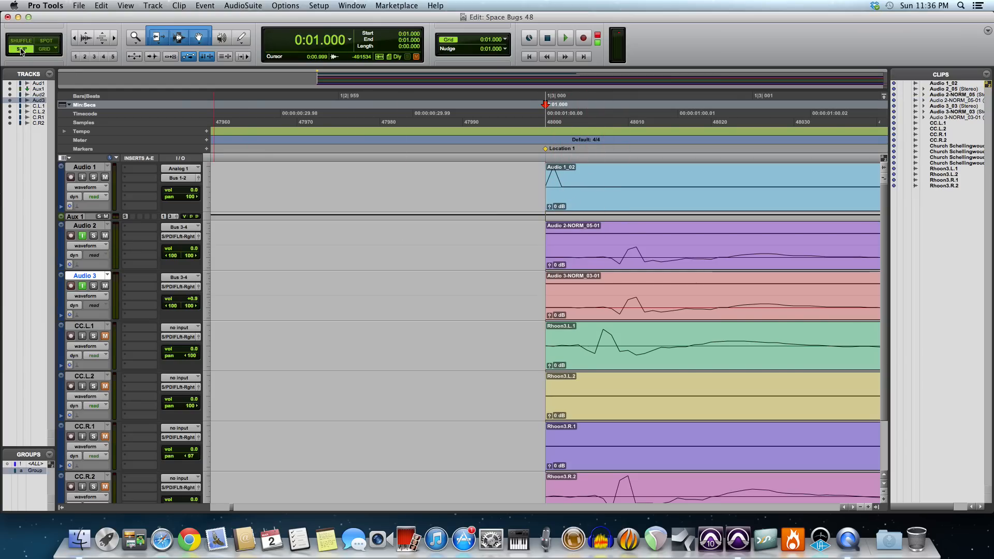
{"action": "left_click", "coordinate": [572, 304]}
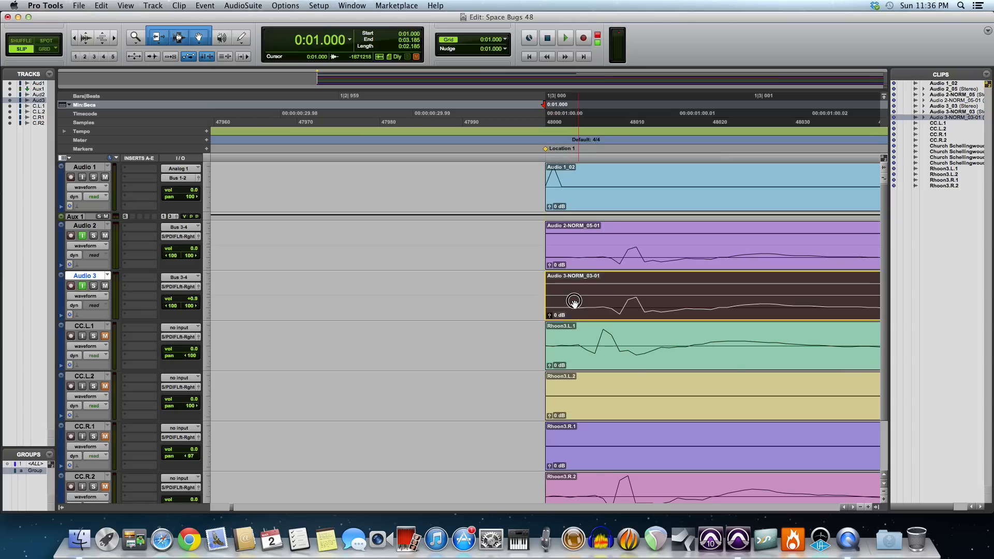
{"action": "left_click", "coordinate": [567, 258], "text": "shift"}
{"action": "left_click_drag", "start_coordinate": [563, 258], "coordinate": [560, 258]}
{"action": "scroll", "coordinate": [607, 284], "scroll_direction": "left", "scroll_amount": 1}
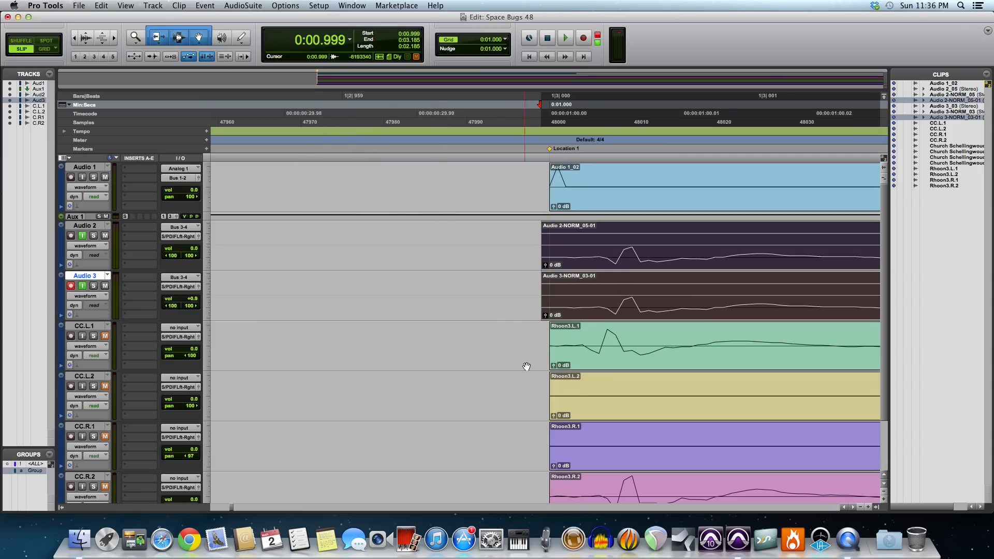
Step: Compare the peak timing of the shifted Audio 2 and Audio 3 clips with the Rhoon3.R.2 and Rhoon3.R.1 waveforms
{"action": "left_click", "coordinate": [635, 484]}
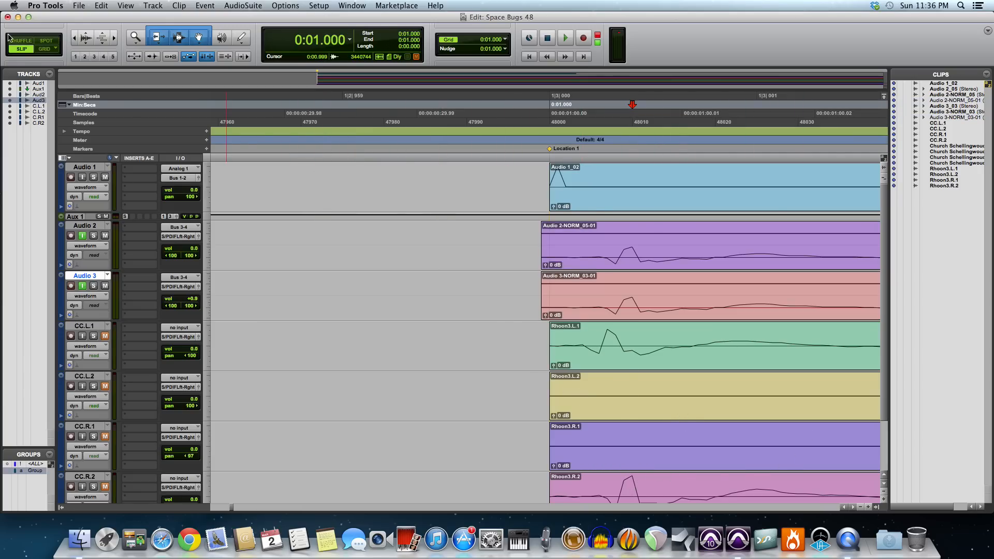
{"action": "left_click", "coordinate": [74, 37]}
{"action": "left_click", "coordinate": [74, 38]}
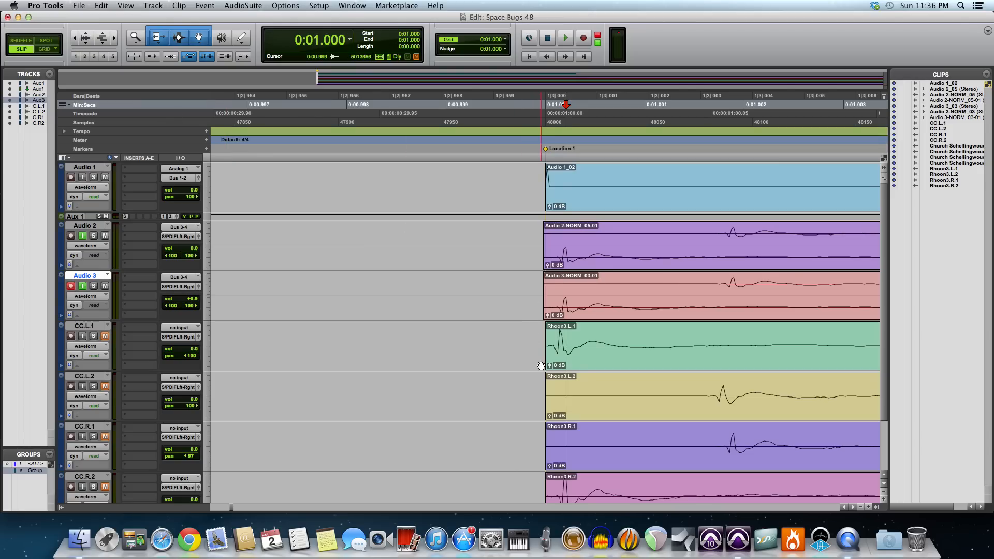
{"action": "left_click", "coordinate": [739, 444]}
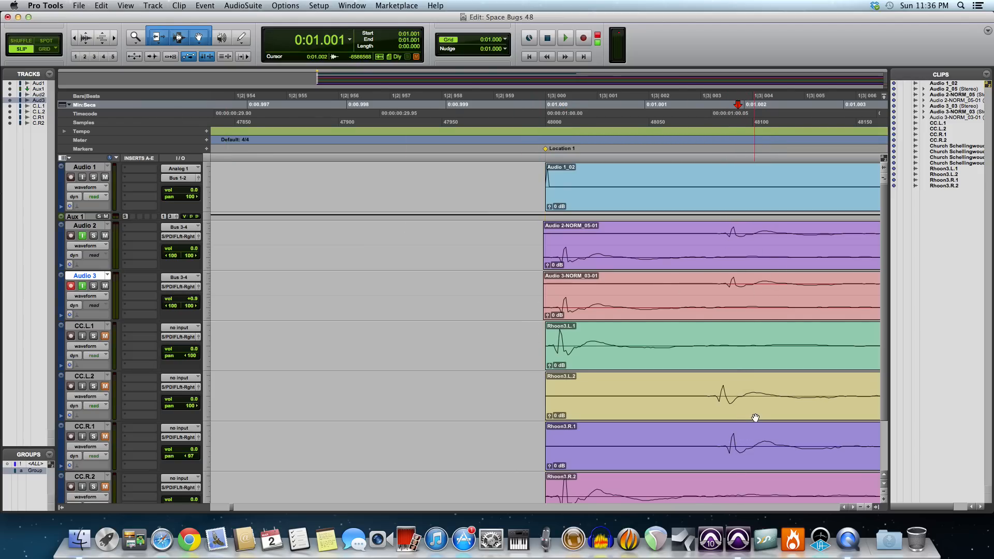